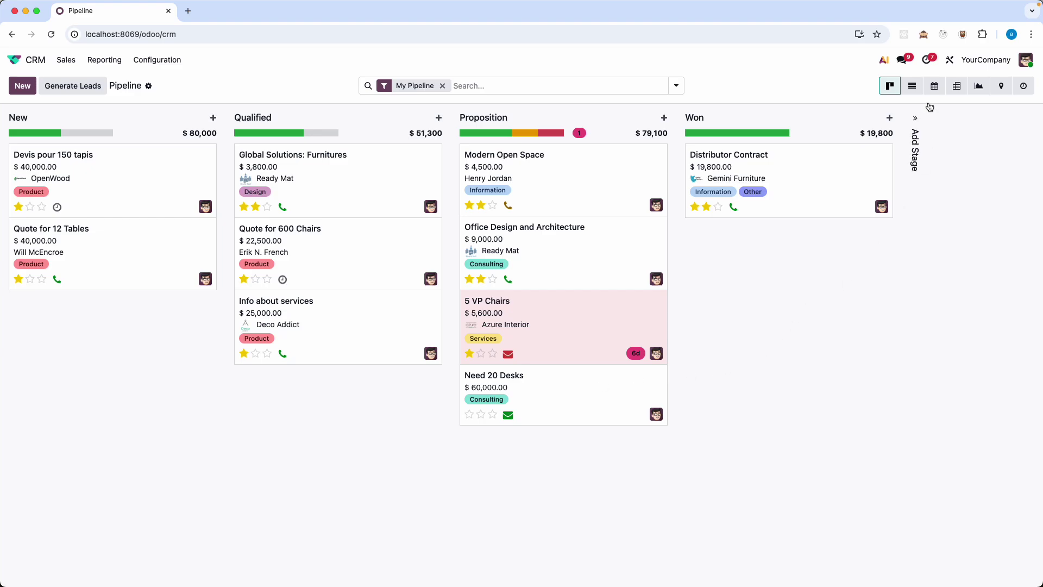
- Open the Studio editor on the pipeline, leave it, and return to the home screen
{"action": "left_click", "coordinate": [949, 61]}
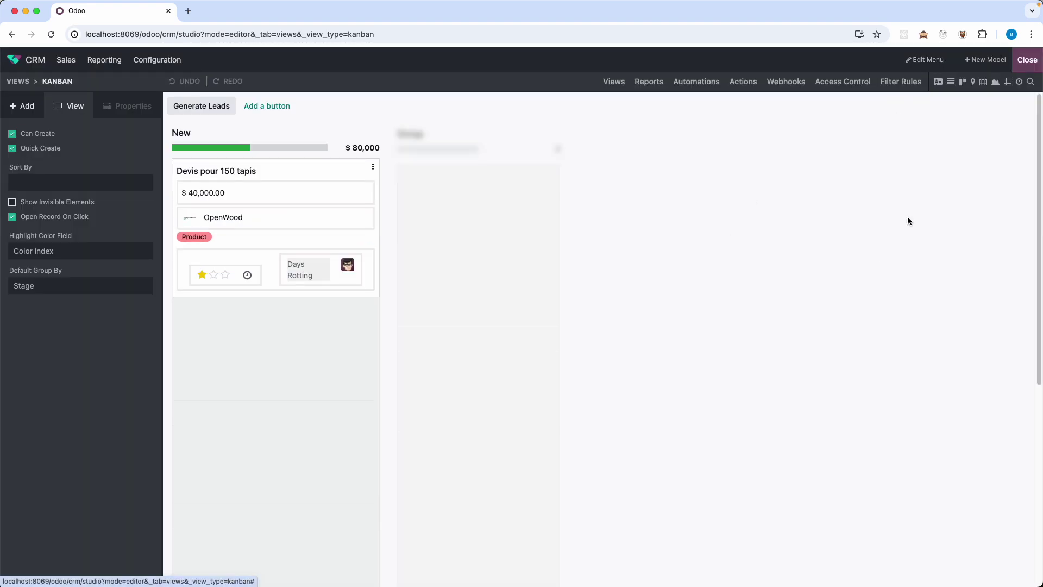
{"action": "left_click", "coordinate": [1027, 60]}
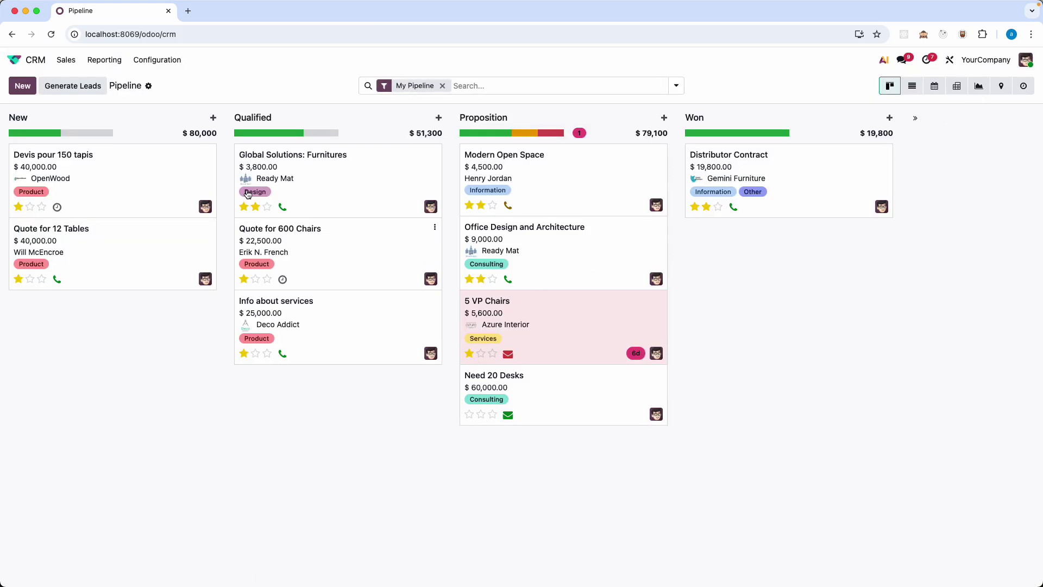
{"action": "left_click", "coordinate": [14, 60]}
- Filter the Apps list to modules matching 'ai', then go back home
{"action": "left_click", "coordinate": [484, 193]}
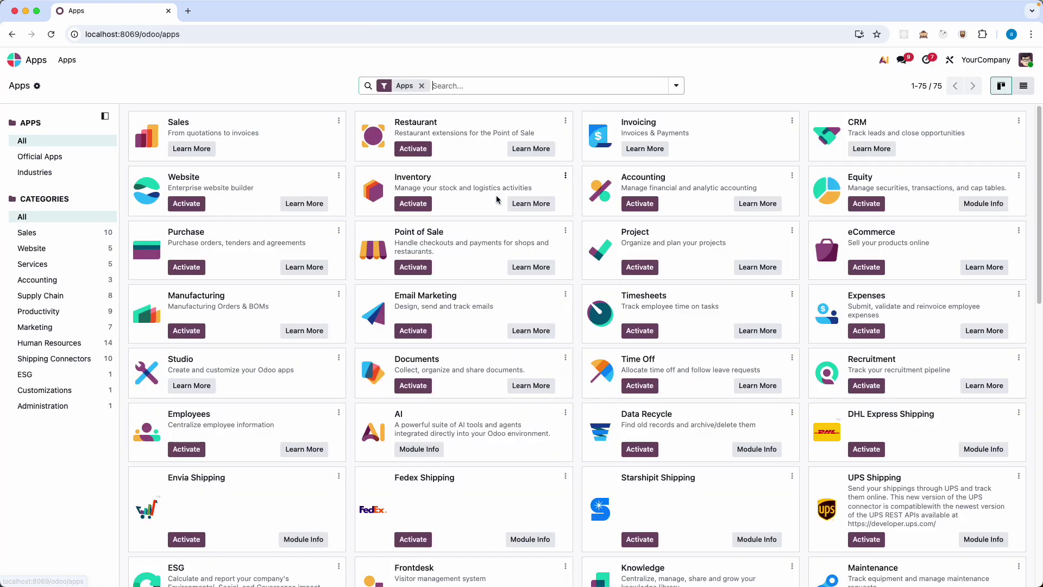
{"action": "type", "text": "ai"}
{"action": "key", "text": "Return"}
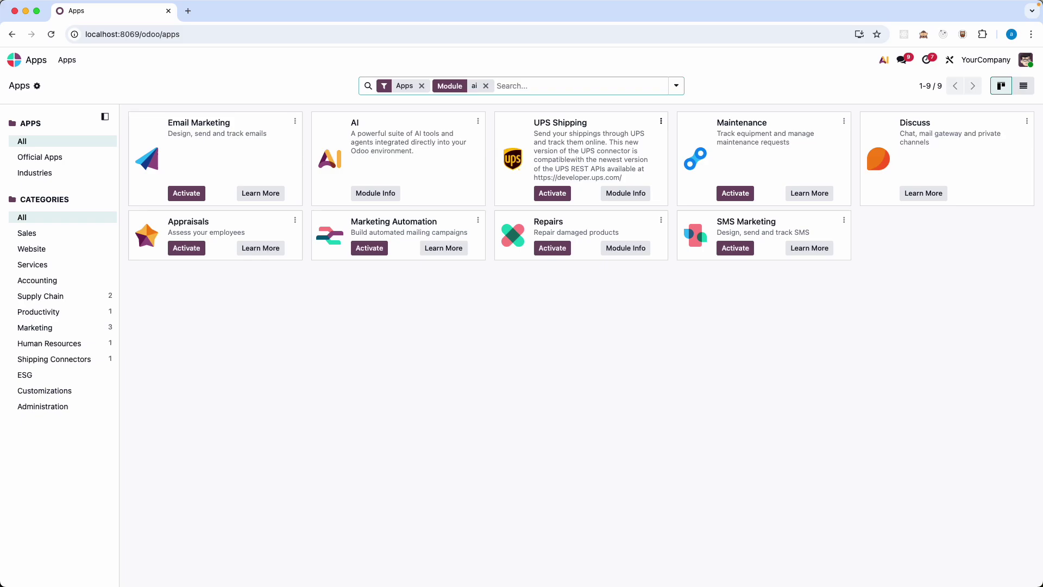
{"action": "left_click", "coordinate": [13, 60]}
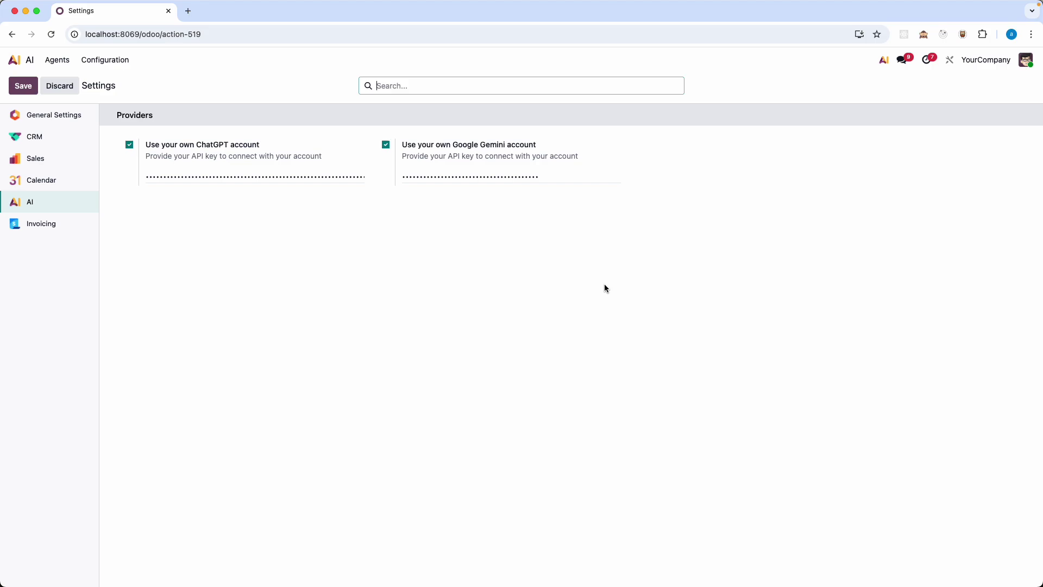
- Ask the AI chat for all sales orders not yet invoiced whose partners are from San Marino
{"action": "left_click", "coordinate": [883, 63]}
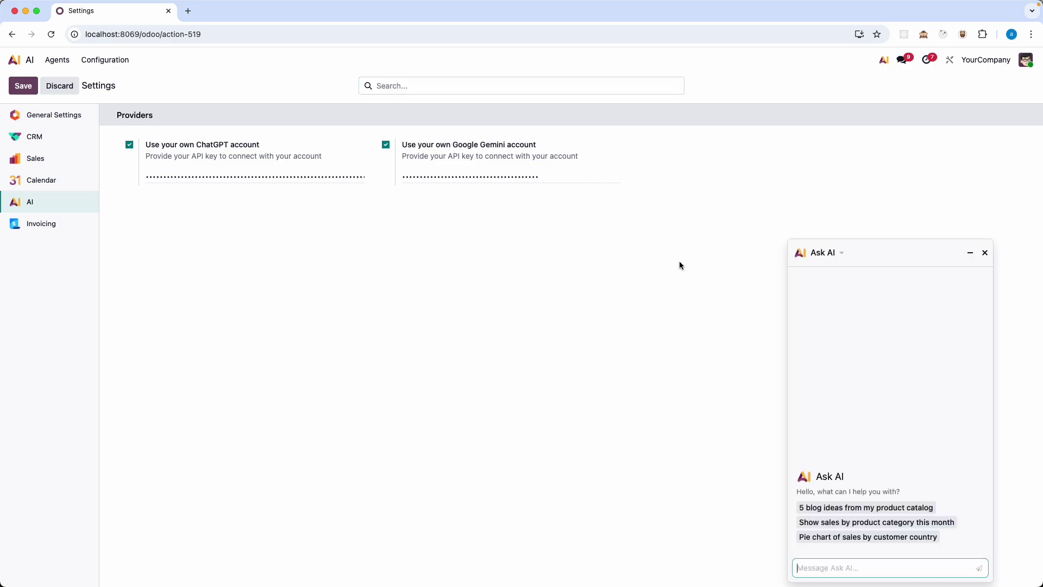
{"action": "type", "text": "Show me all sales orders that "}
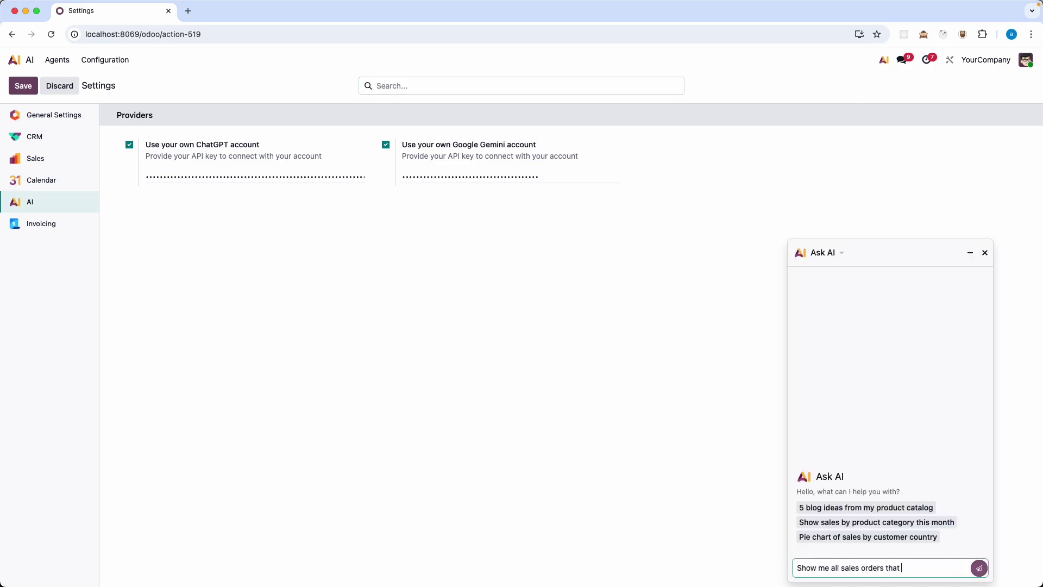
{"action": "type", "text": "are not yet invoiced who"}
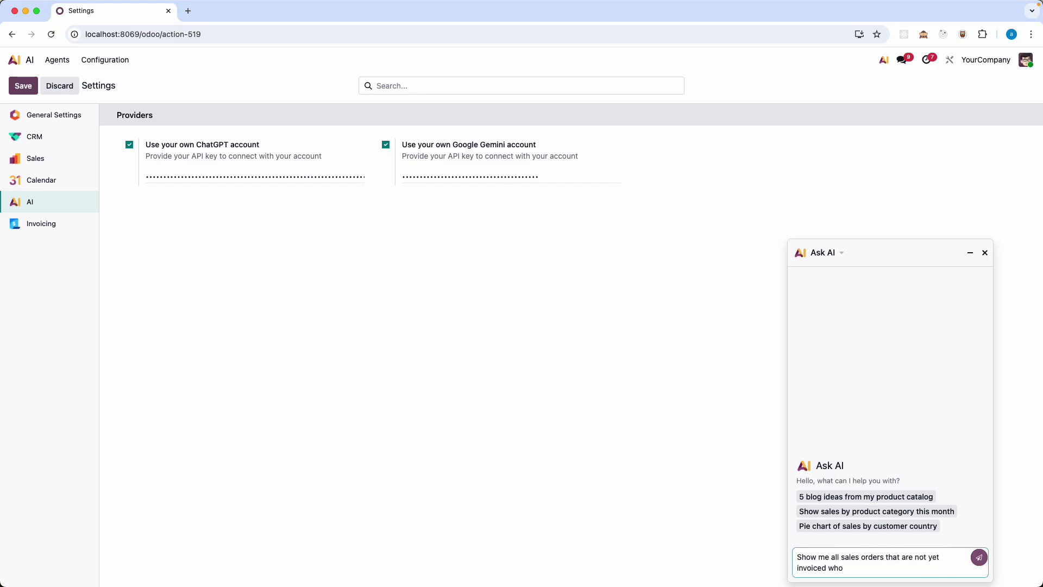
{"action": "type", "text": "' partnres are from San Marino."}
{"action": "key", "text": "Return"}
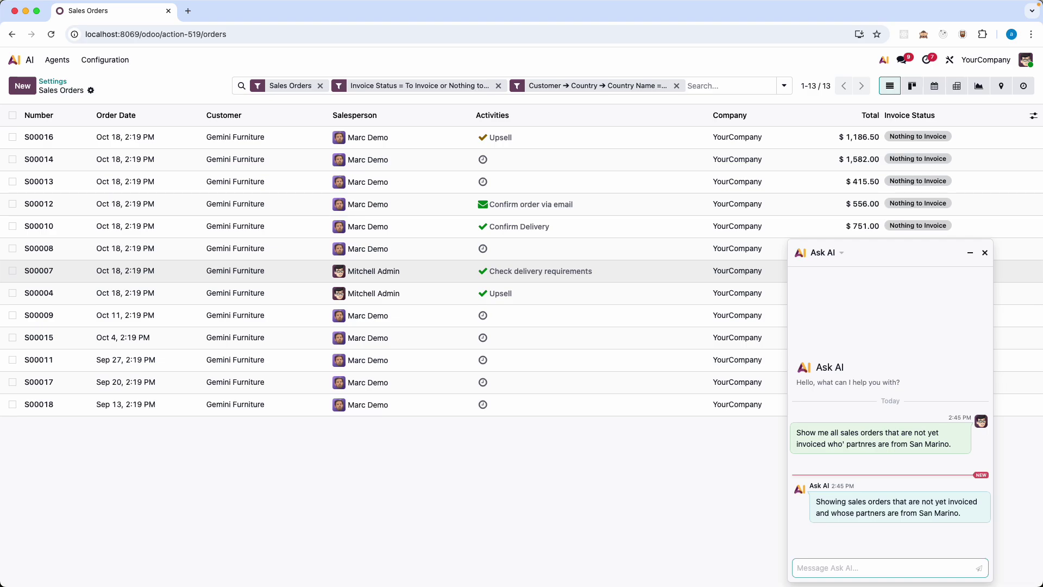
- View the uninvoiced San Marino orders as Kanban cards and on a calendar, then return home
{"action": "left_click", "coordinate": [913, 87]}
{"action": "left_click", "coordinate": [934, 87]}
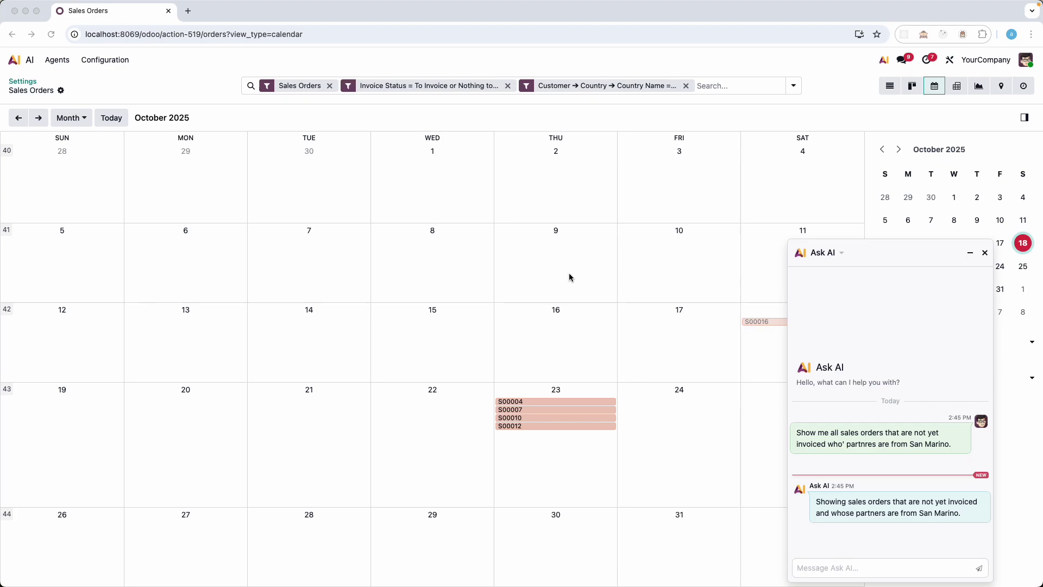
{"action": "left_click", "coordinate": [15, 61]}
- Open the 'Info about services' lead from the CRM pipeline, fold away Ask AI, and start Studio
{"action": "left_click", "coordinate": [534, 142]}
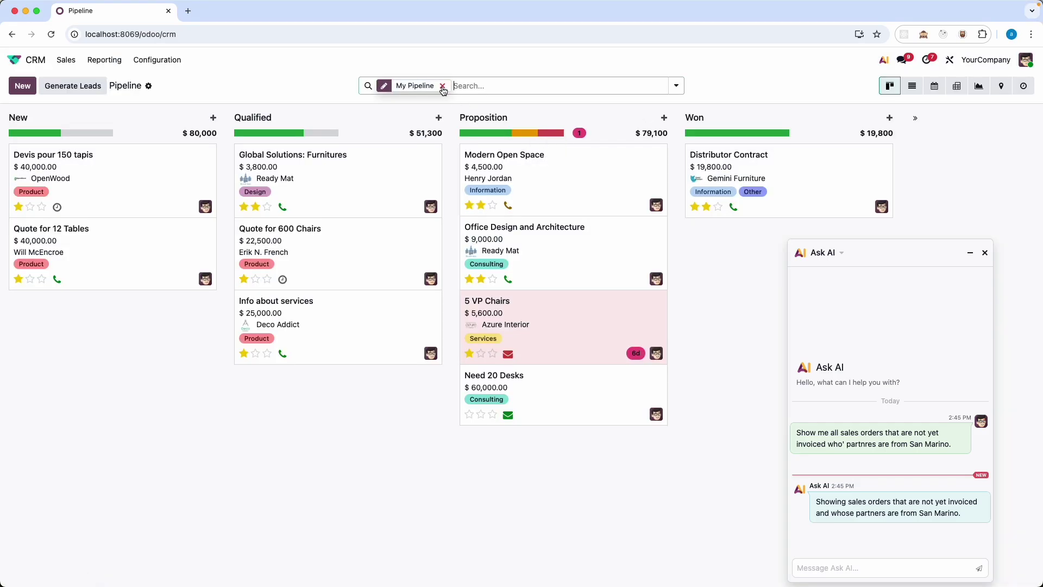
{"action": "left_click", "coordinate": [330, 470]}
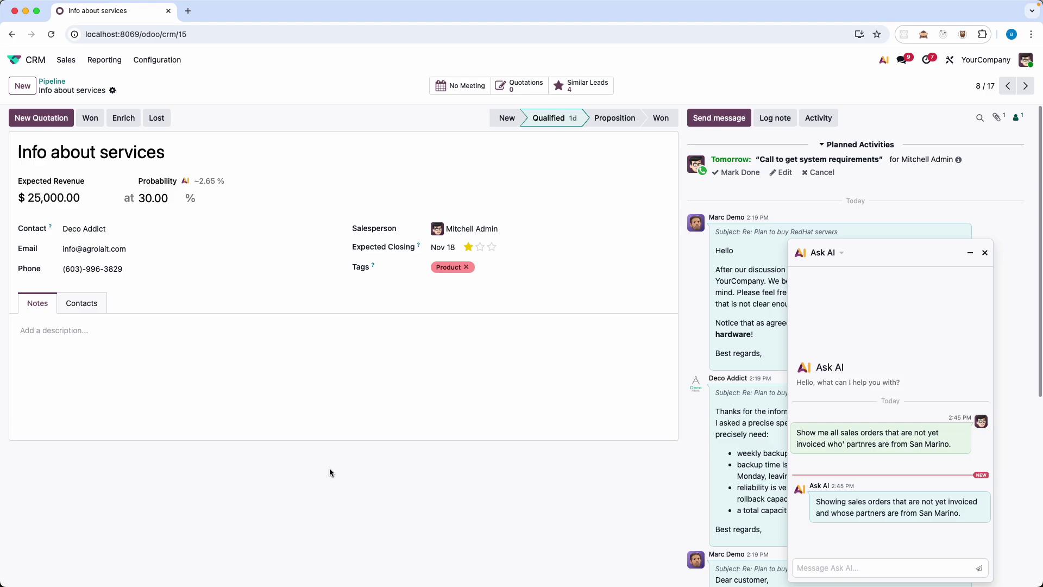
{"action": "left_click", "coordinate": [877, 258]}
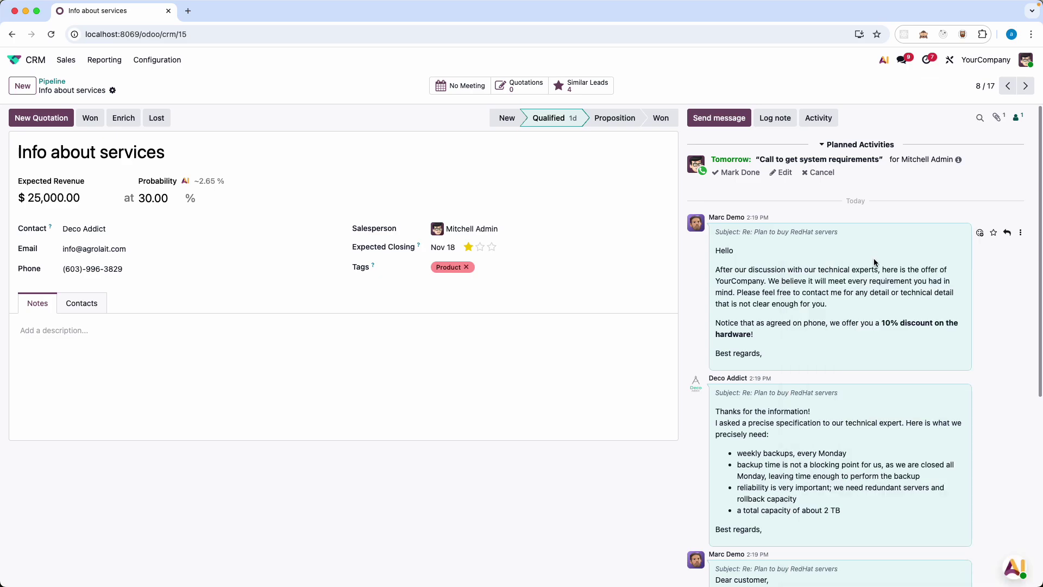
{"action": "left_click", "coordinate": [950, 60]}
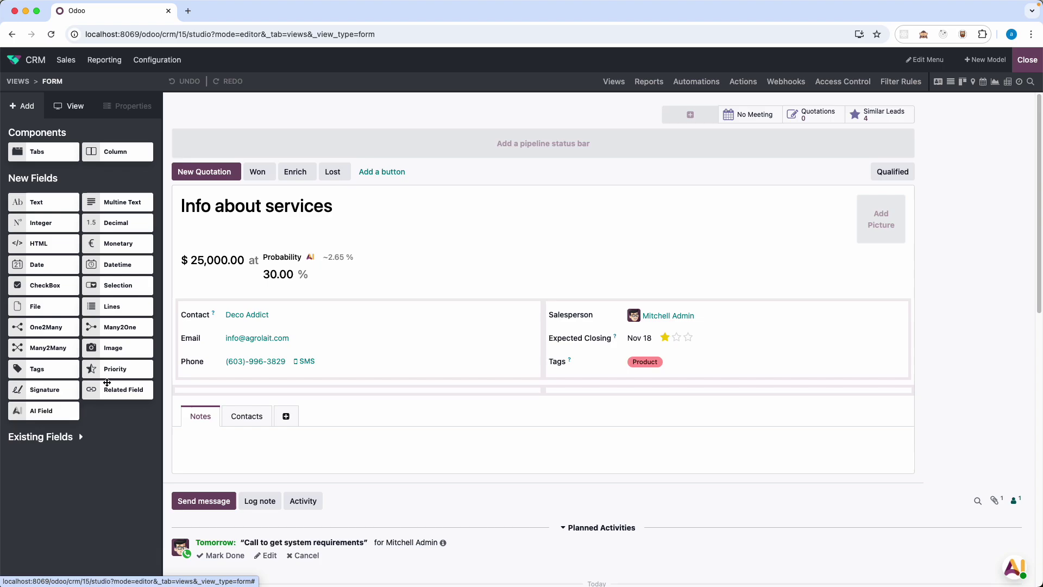
- Place a new AI field on the lead form and paste the business-problem, budget and key-feature prompt
{"action": "left_click_drag", "start_coordinate": [46, 412], "coordinate": [278, 391]}
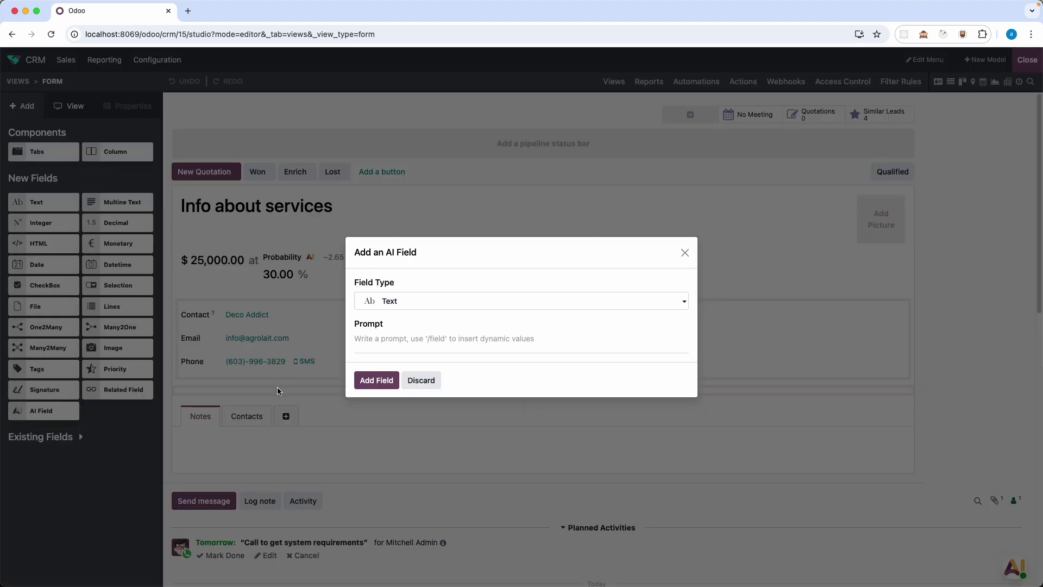
{"action": "left_click", "coordinate": [382, 340]}
{"action": "type", "text": "From the entire chat history with this lead, extract and list the following as bullet points in html: The primary business problem they are trying to solve. Any mention of budget or price sensitivity. The most critical feature they have asked for.\""}
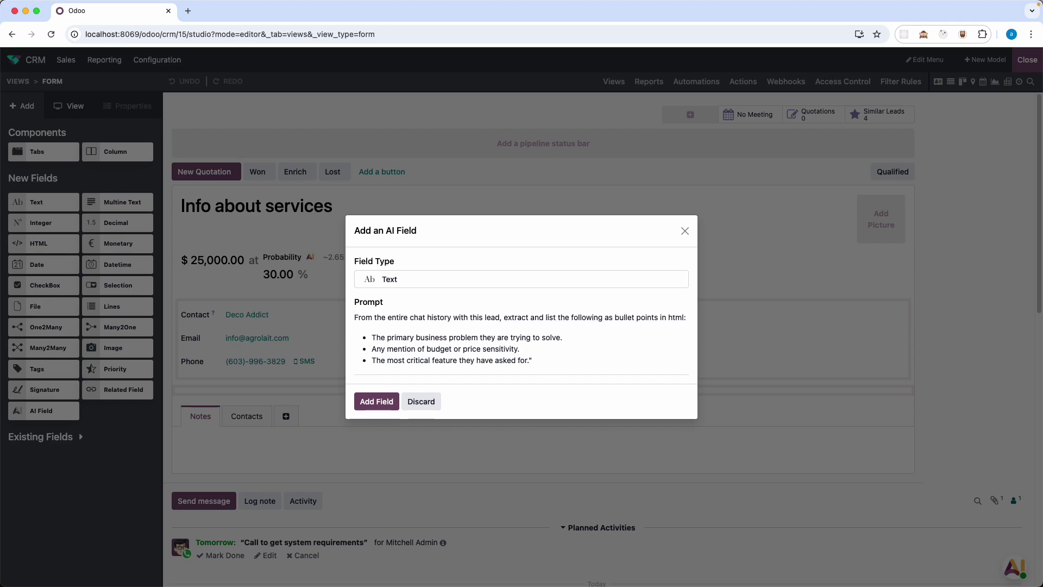
- Insert the lead's Messages field into the prompt via the '/' Field Selector
{"action": "left_click", "coordinate": [449, 319]}
{"action": "type", "text": "/"}
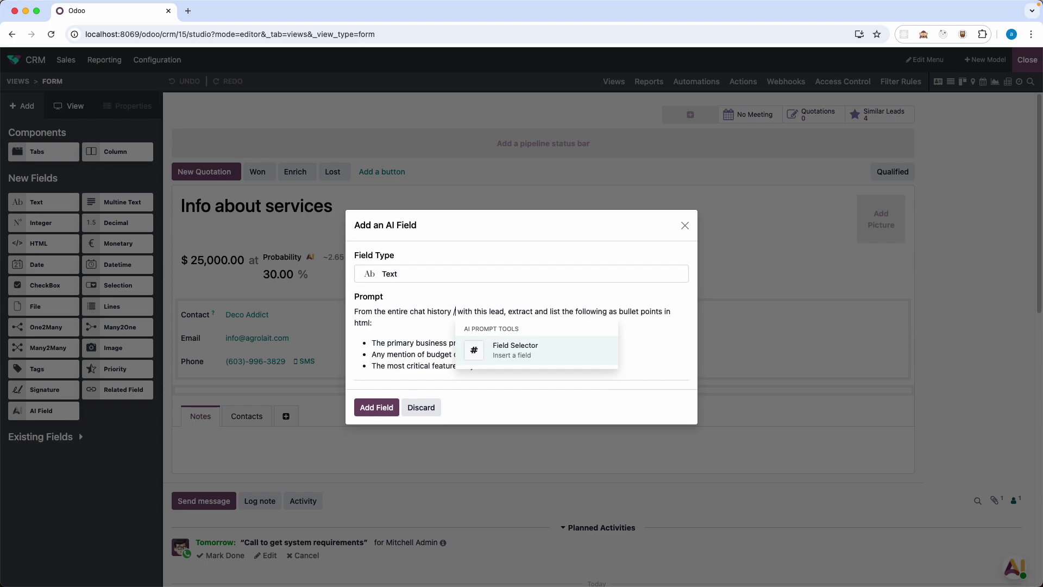
{"action": "key", "text": "Return"}
{"action": "type", "text": "messages"}
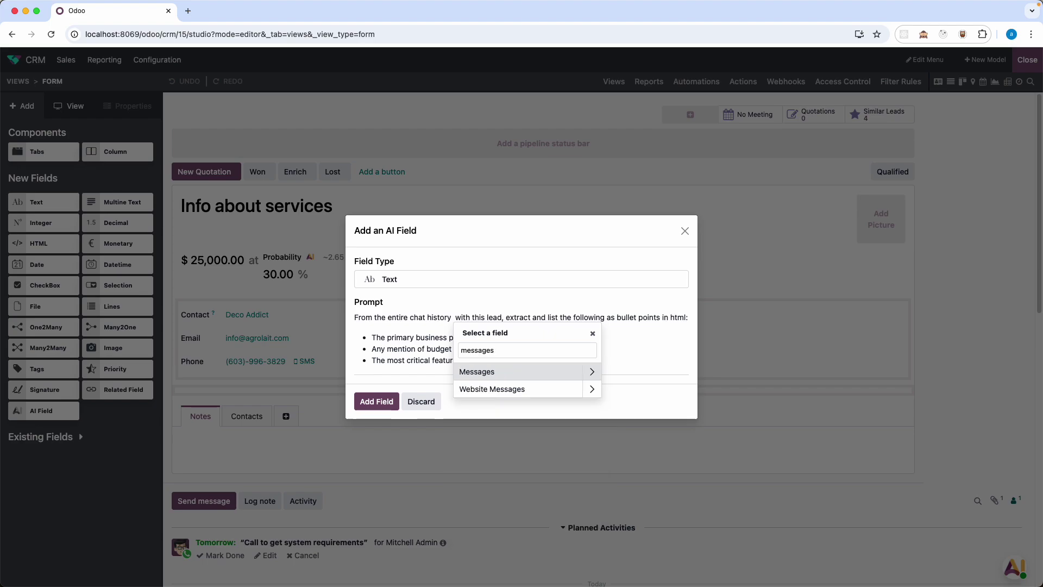
{"action": "left_click", "coordinate": [478, 371]}
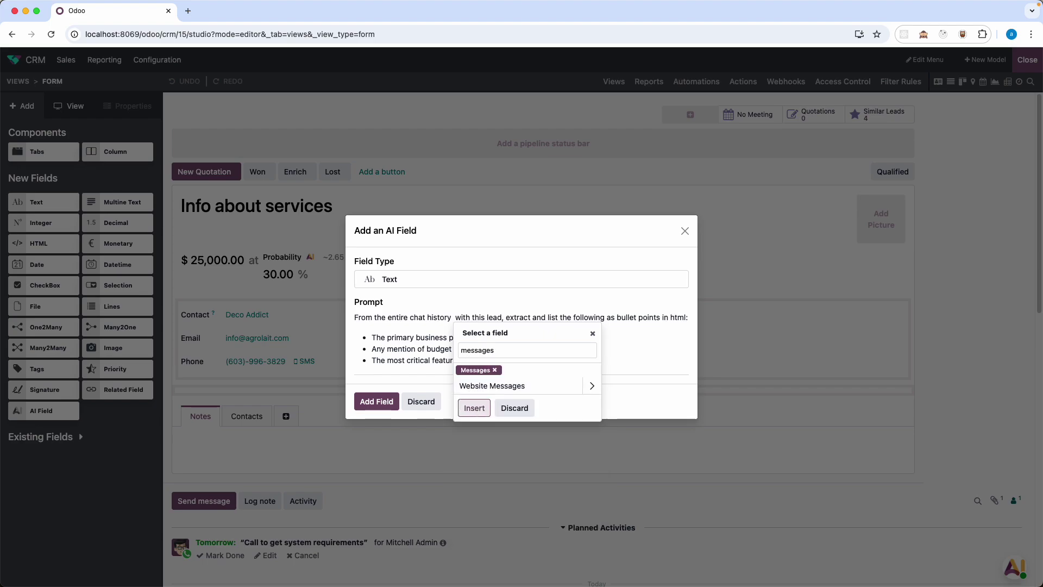
{"action": "left_click", "coordinate": [475, 408]}
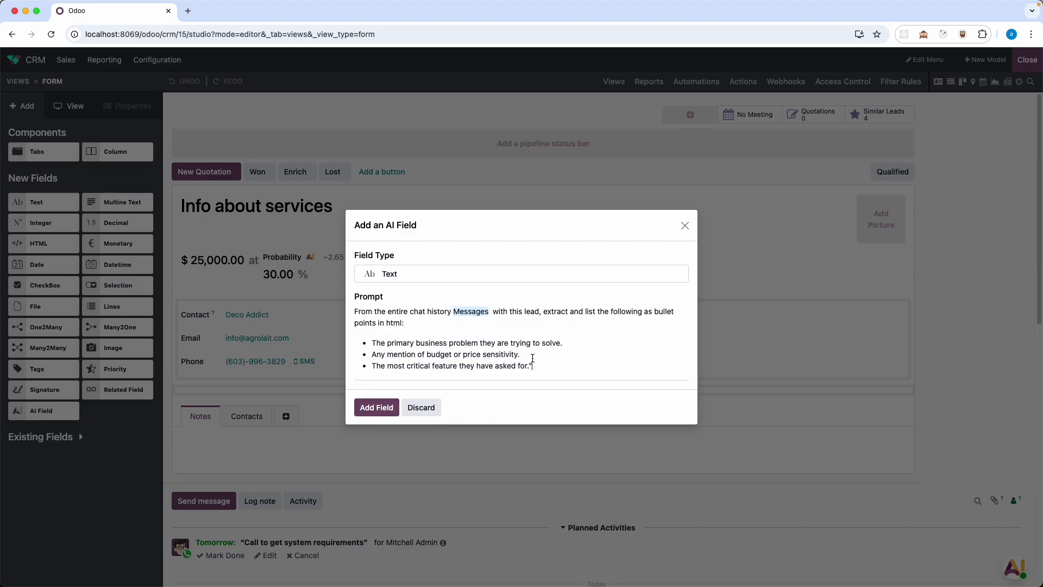
- Make the AI field type HTML, add it, and rename its label to 'Key Buying Motives'
{"action": "left_click", "coordinate": [441, 274]}
{"action": "left_click", "coordinate": [473, 348]}
{"action": "left_click", "coordinate": [376, 407]}
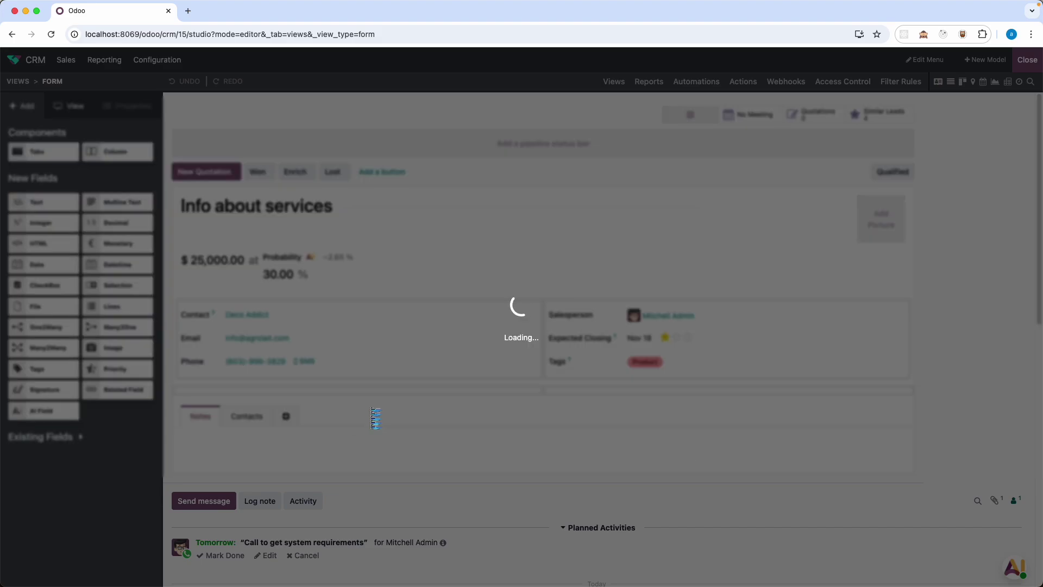
{"action": "triple_click", "coordinate": [42, 253]}
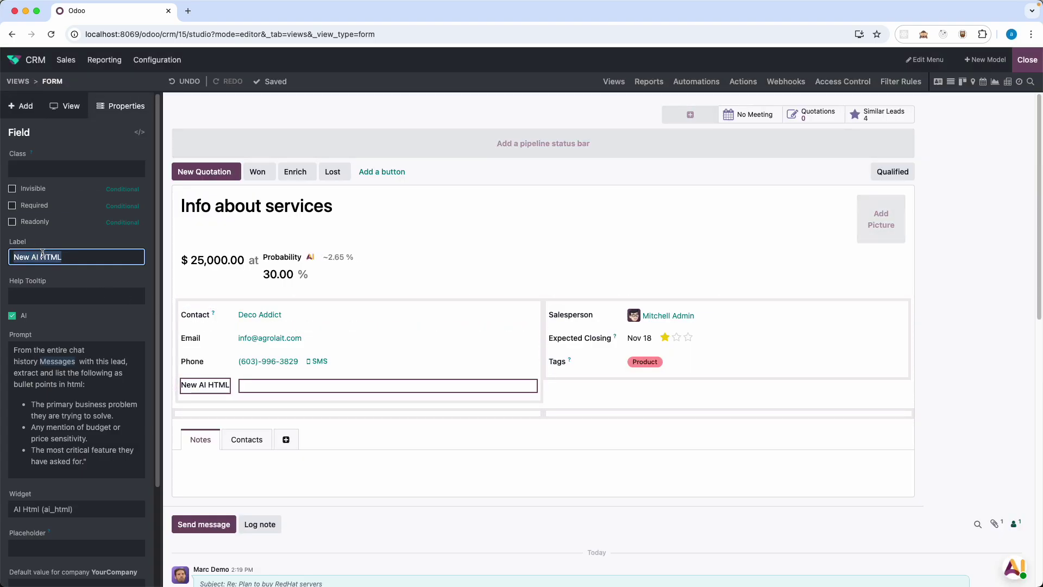
{"action": "type", "text": "Key Buying Motives"}
- Exit Studio and trigger AI generation of the lead's Key Buying Motives field
{"action": "left_click", "coordinate": [1027, 60]}
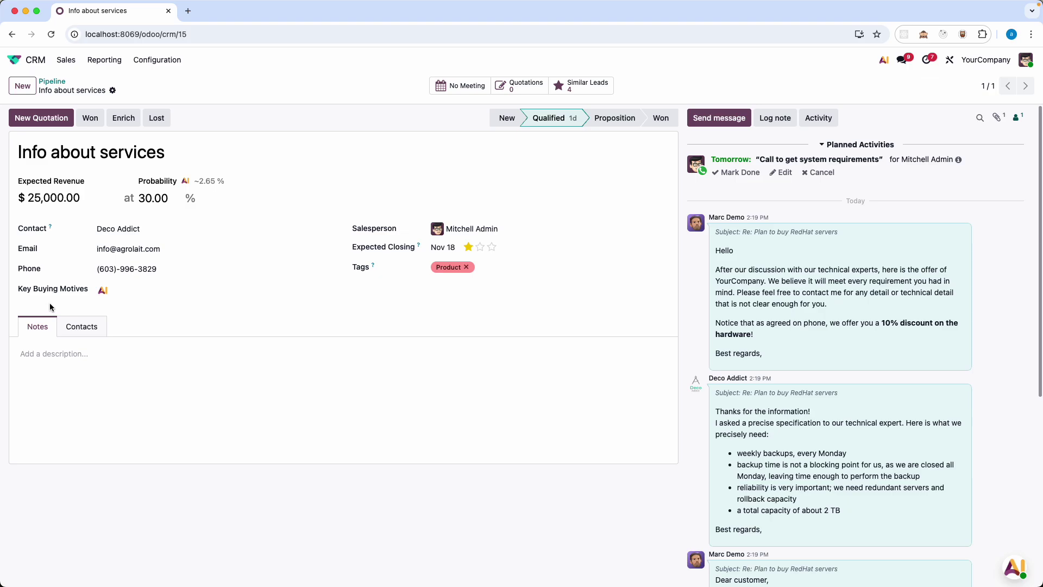
{"action": "left_click", "coordinate": [103, 292]}
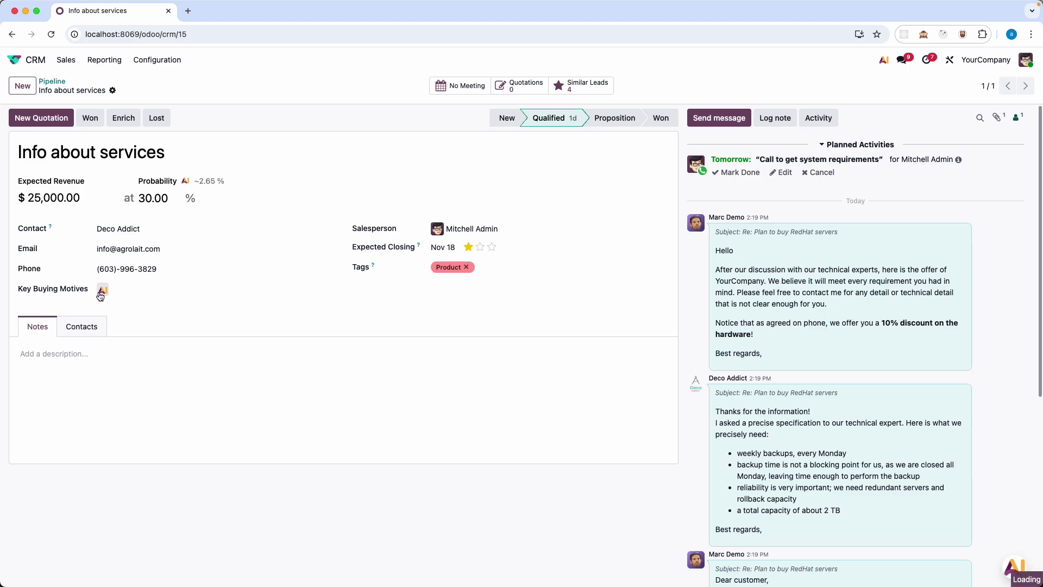